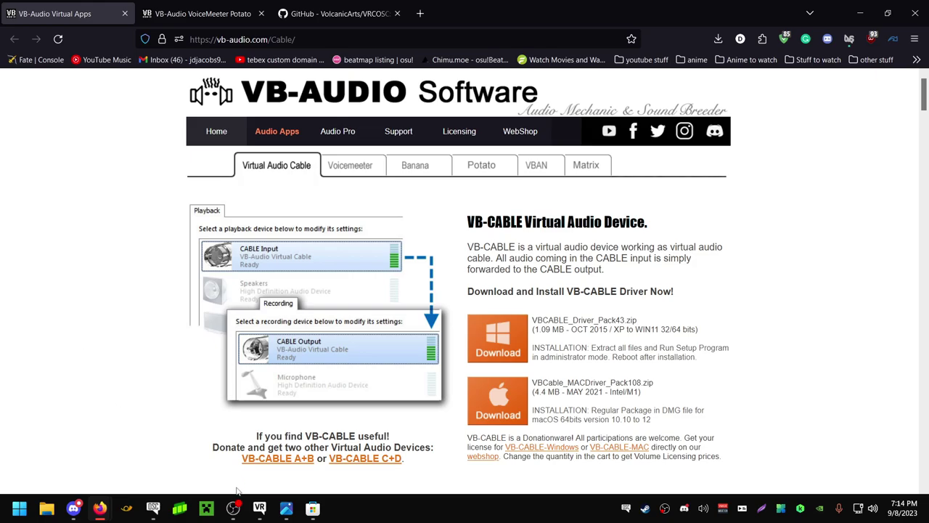
click(259, 507)
key(super)
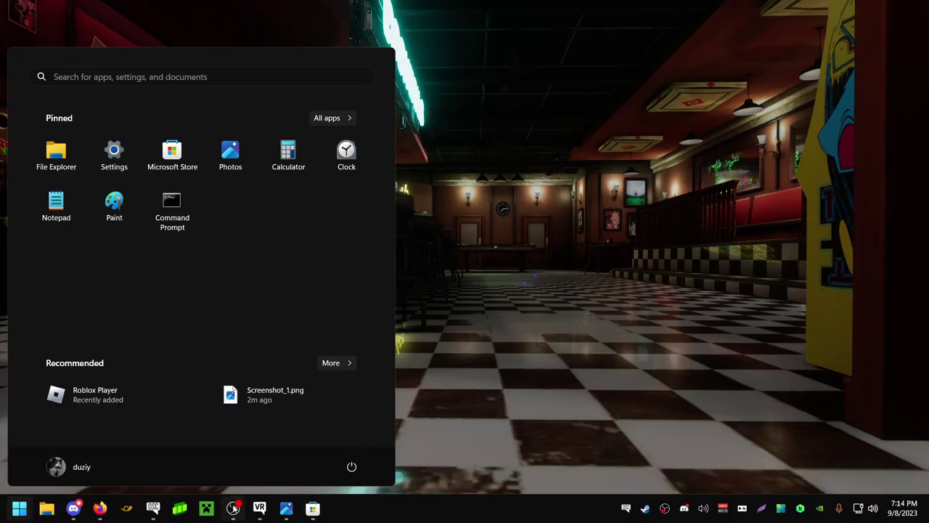
key(super)
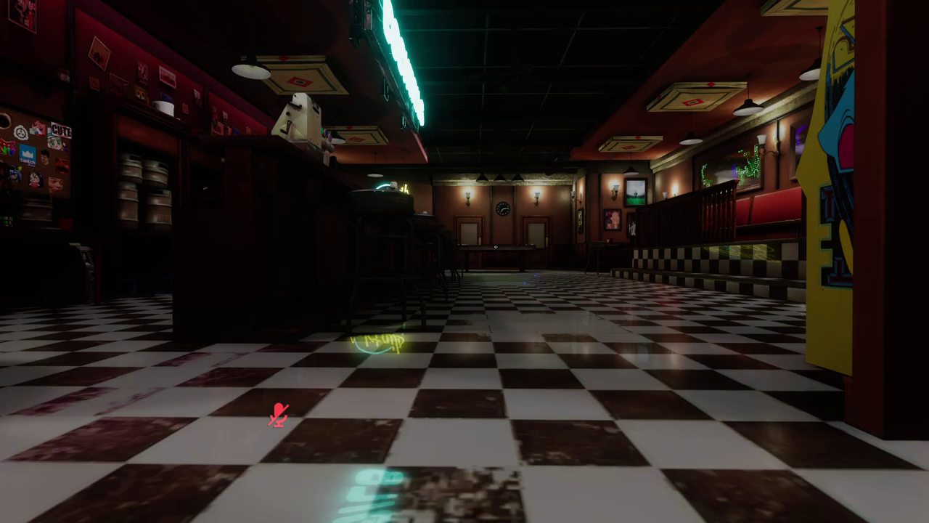
key(alt+Tab)
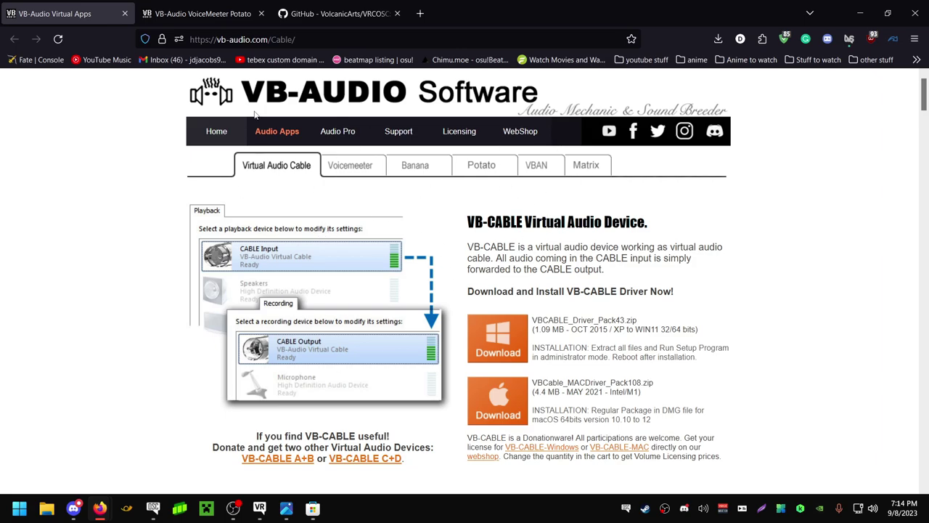
- Look over the Voicemeeter Potato product page, then move to the VolcanicArts/VRCOSC GitHub repository
click(210, 13)
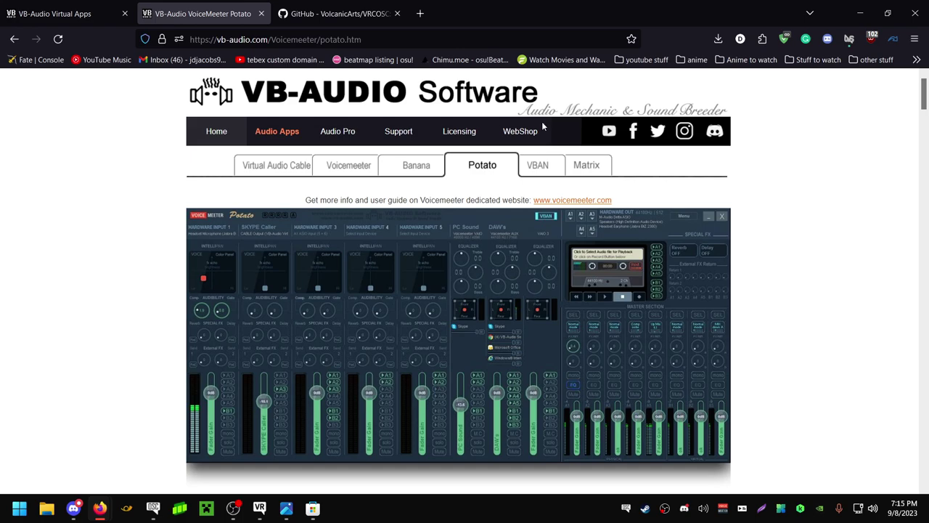
click(360, 13)
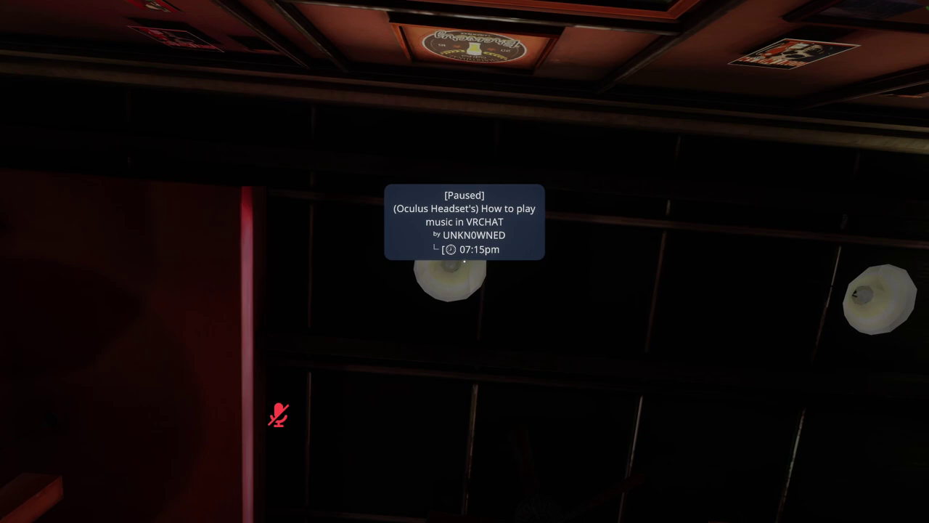
- Bring the VRCOSC window to the front from the taskbar
key(super)
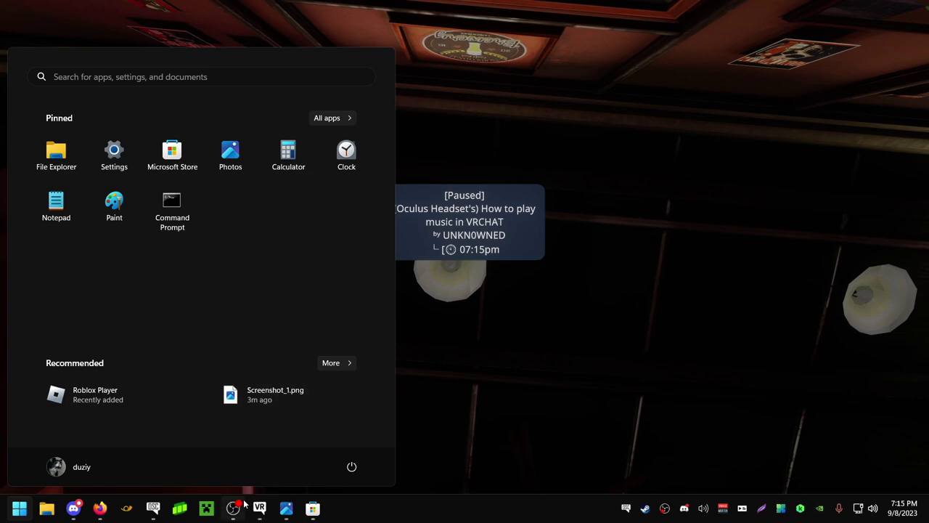
mouse_move(225, 508)
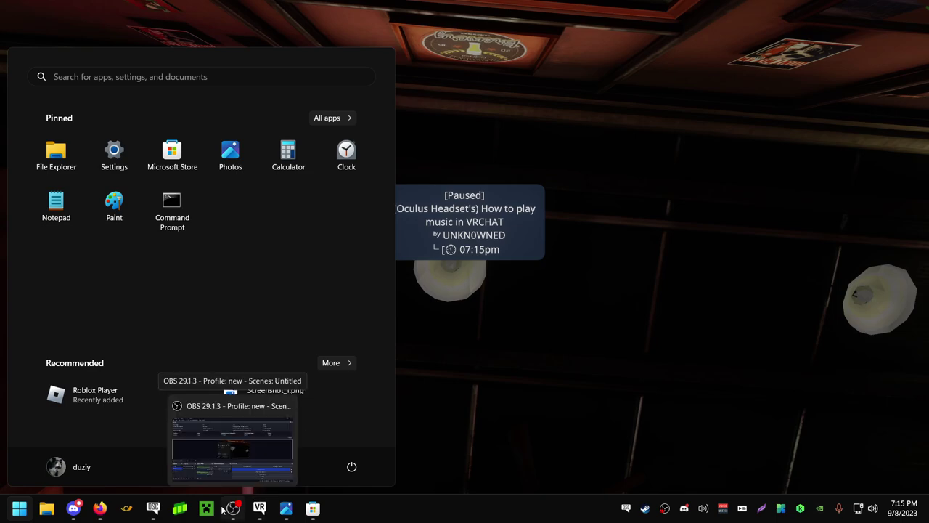
click(206, 508)
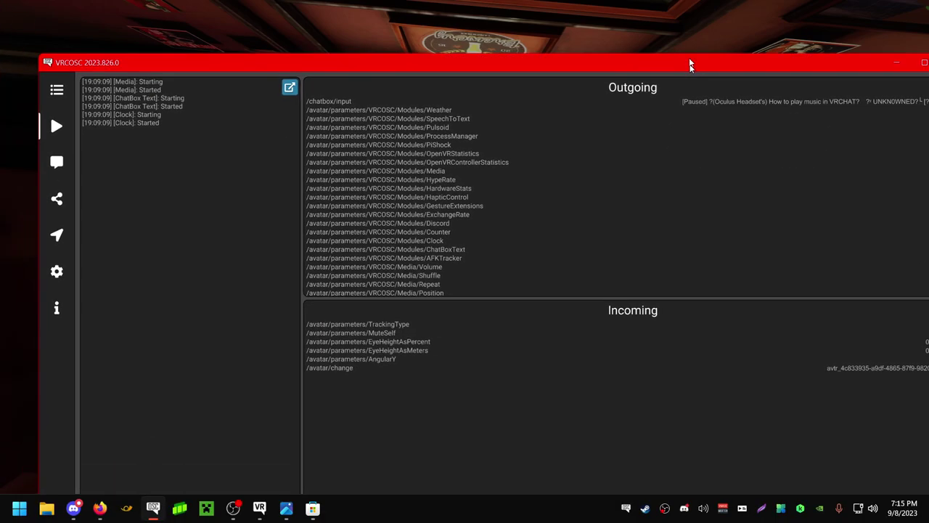
- On the ChatBox page, open the New Clip - 20 clip and select chatboxbetter.json from Downloads
click(18, 108)
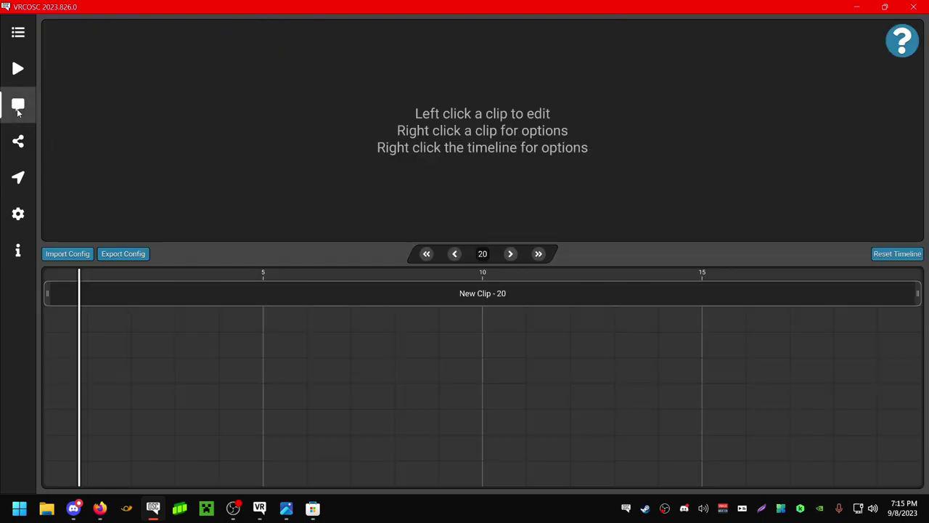
click(518, 292)
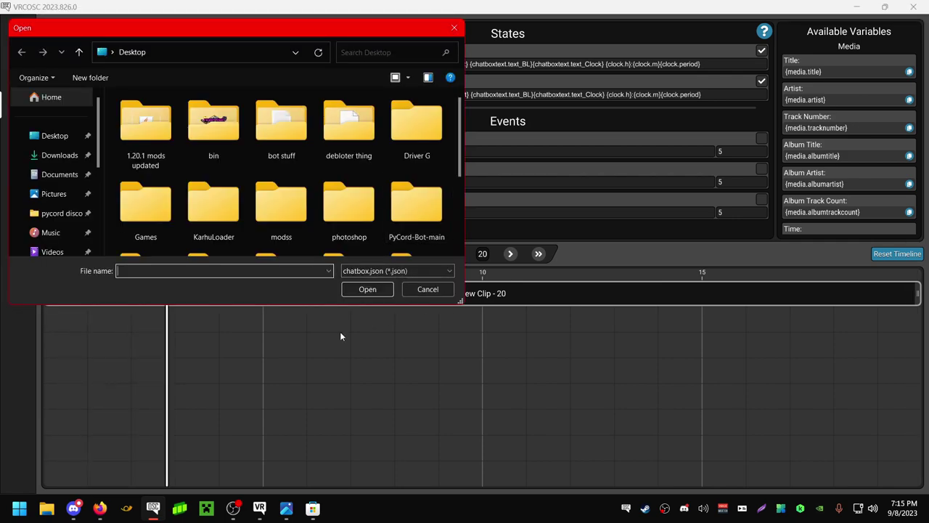
click(60, 154)
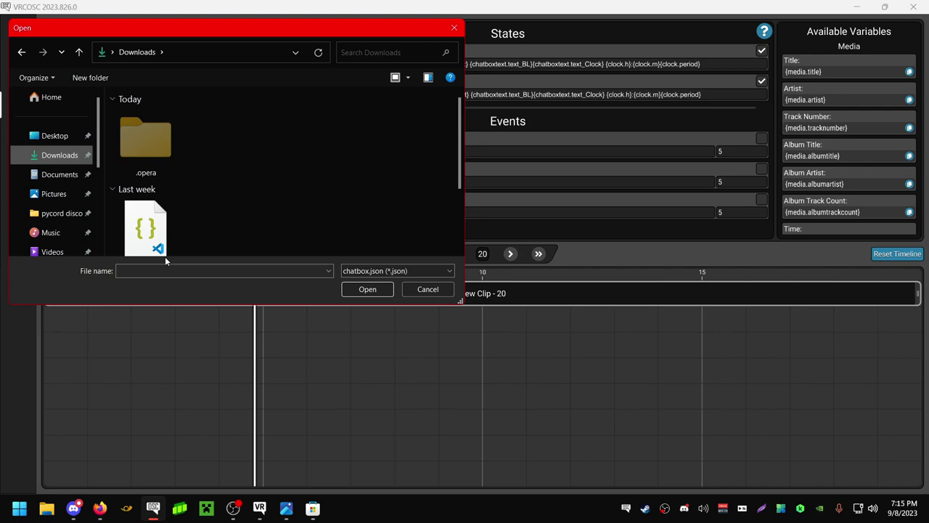
scroll(218, 181, down, 3)
scroll(199, 145, up, 1)
click(147, 154)
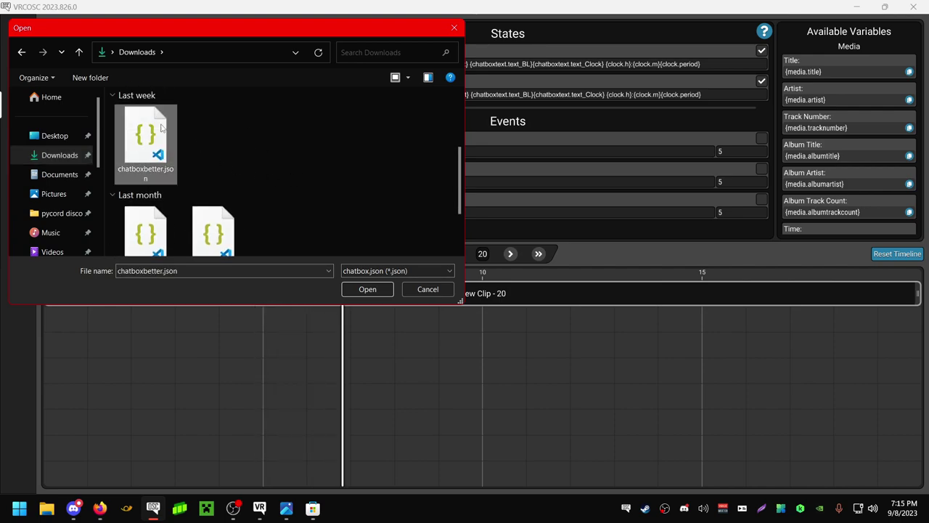
scroll(230, 145, down, 1)
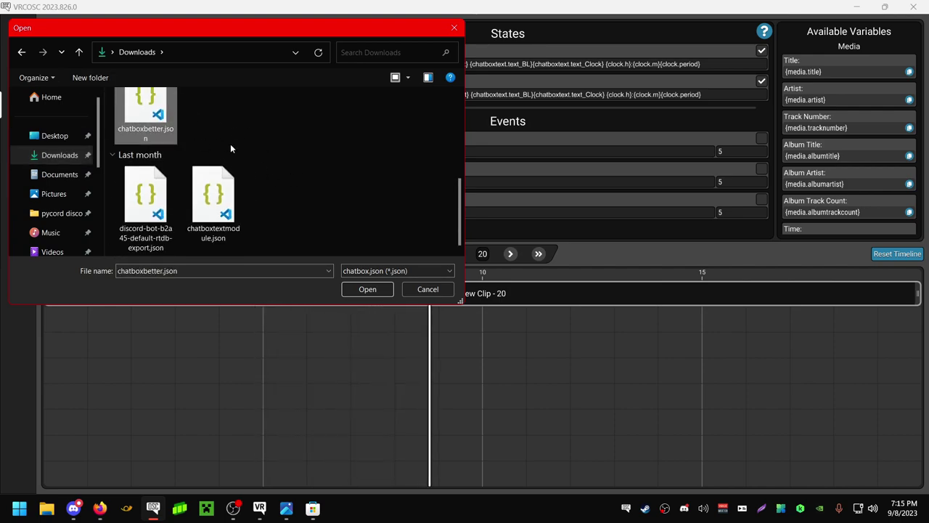
- Import chatboxbetter.json so the VRChat chatbox shows the paused track and clock
click(367, 289)
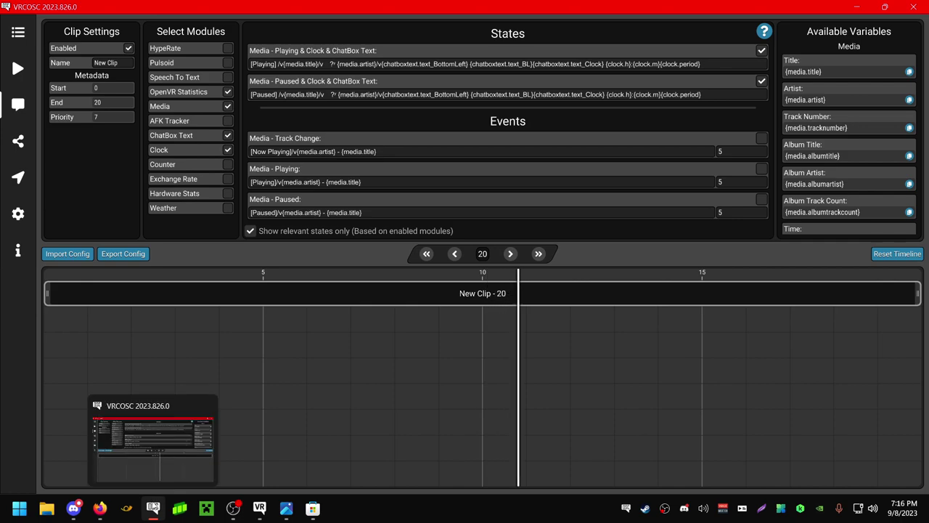
right_click(153, 508)
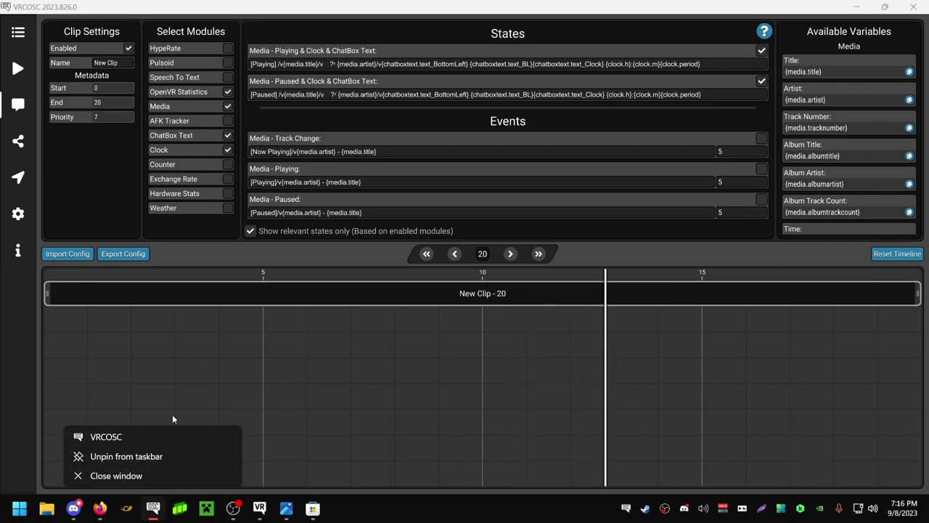
click(304, 418)
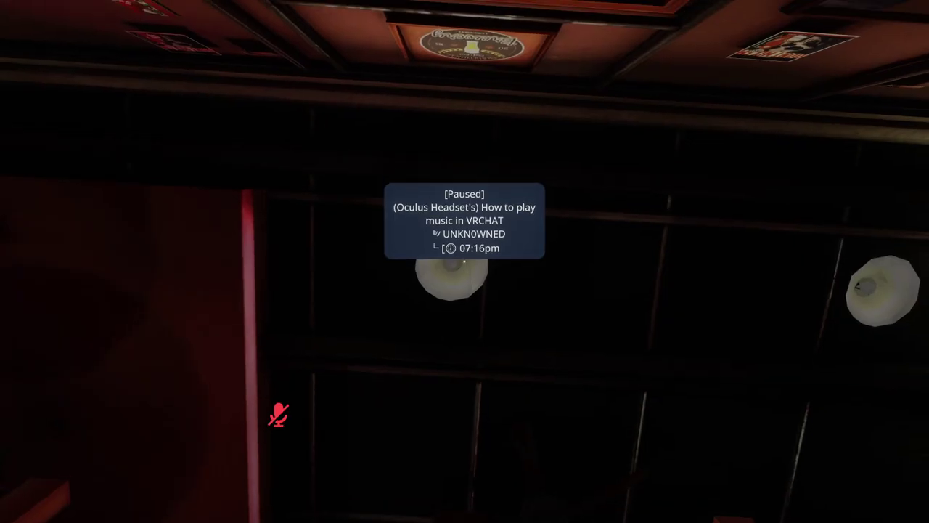
key(super)
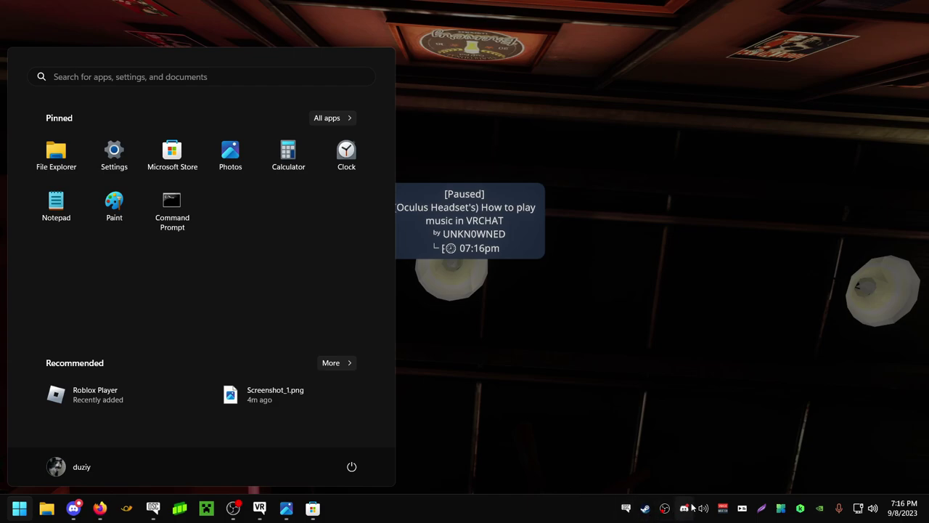
- Inspect Voicemeeter Potato's Hardware Input 3 device list without choosing, then return to the YouTube comments
click(339, 508)
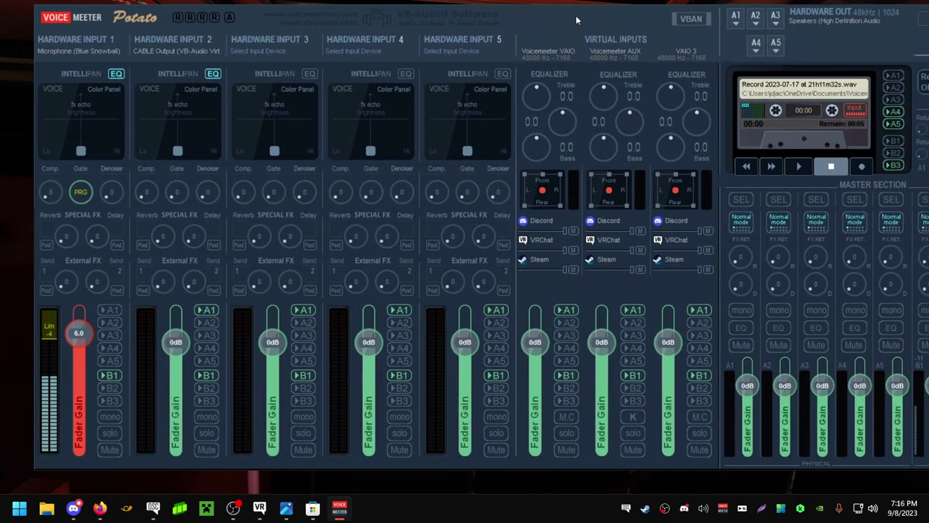
drag(559, 20, 555, 25)
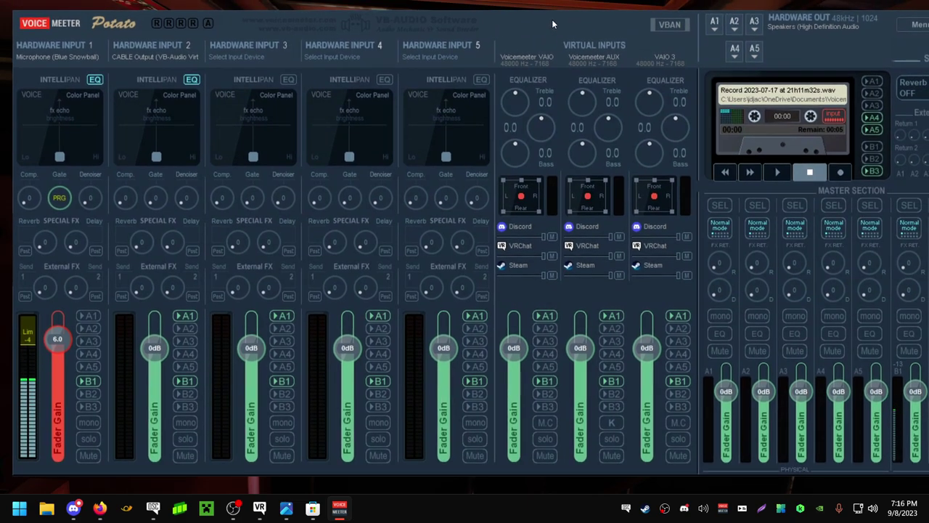
click(229, 51)
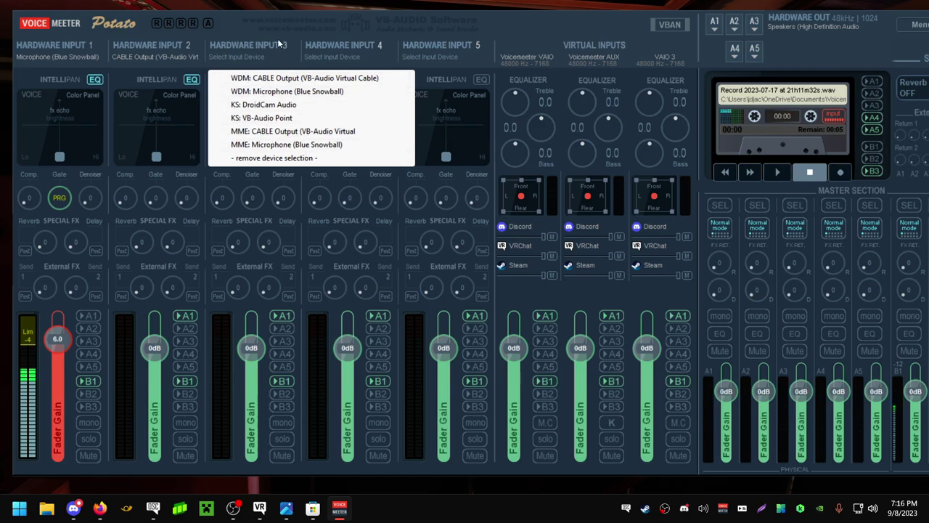
click(305, 21)
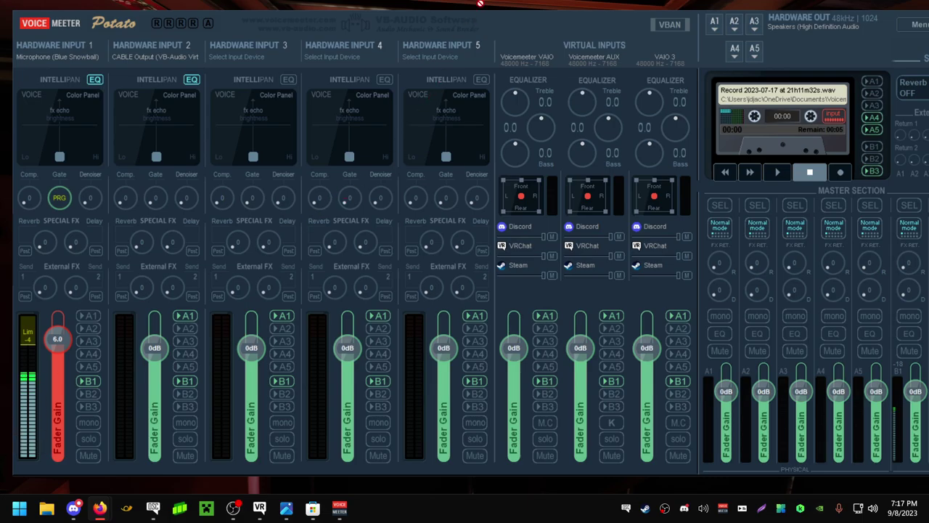
key(alt+Tab)
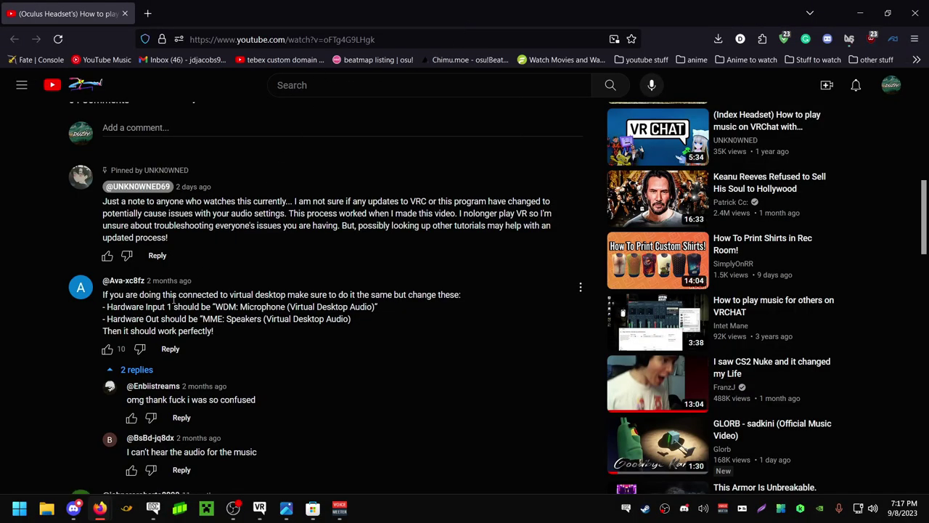
click(285, 510)
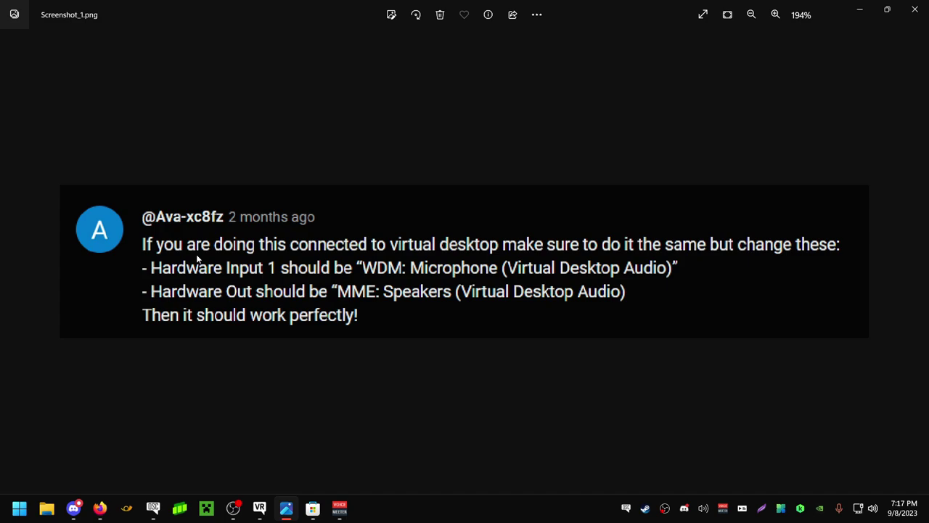
- Close the screenshot viewer and bring the Voicemeeter Potato mixer back to the front
key(super+Down)
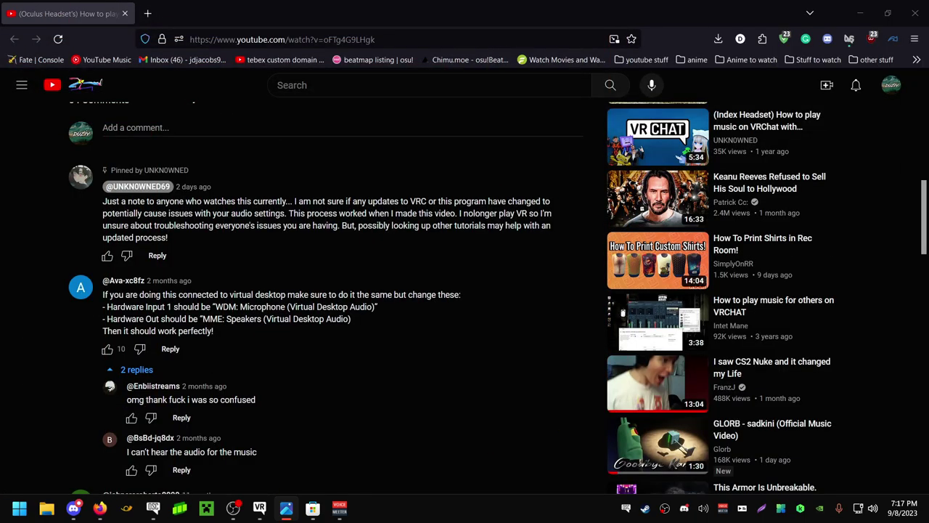
click(339, 509)
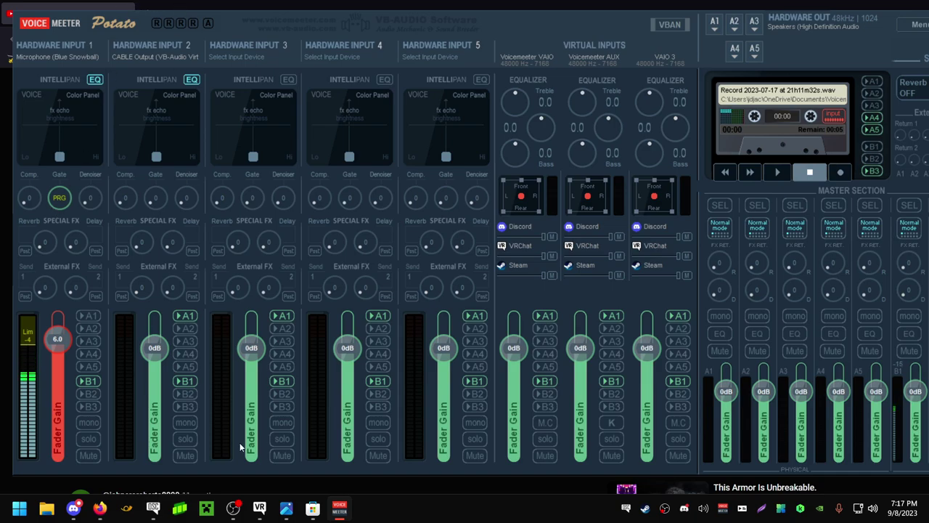
mouse_move(100, 508)
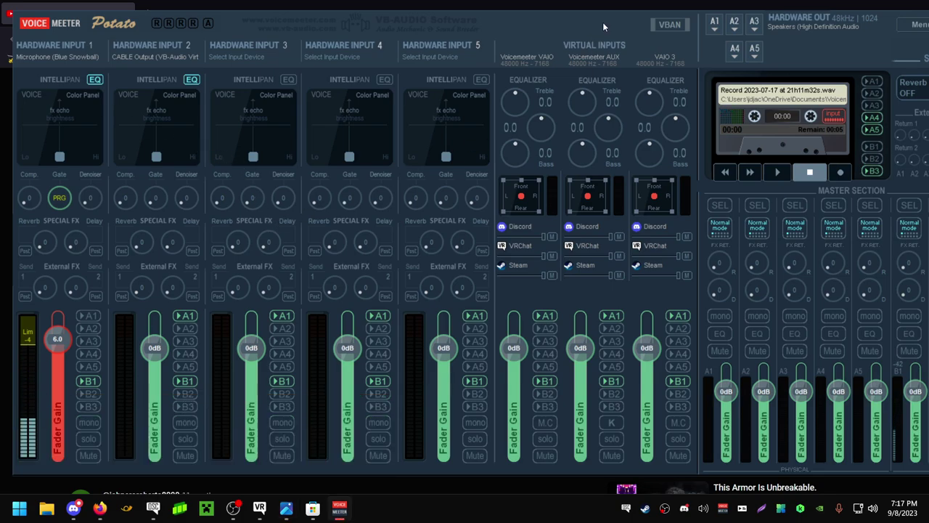
drag(603, 27, 415, 23)
click(731, 21)
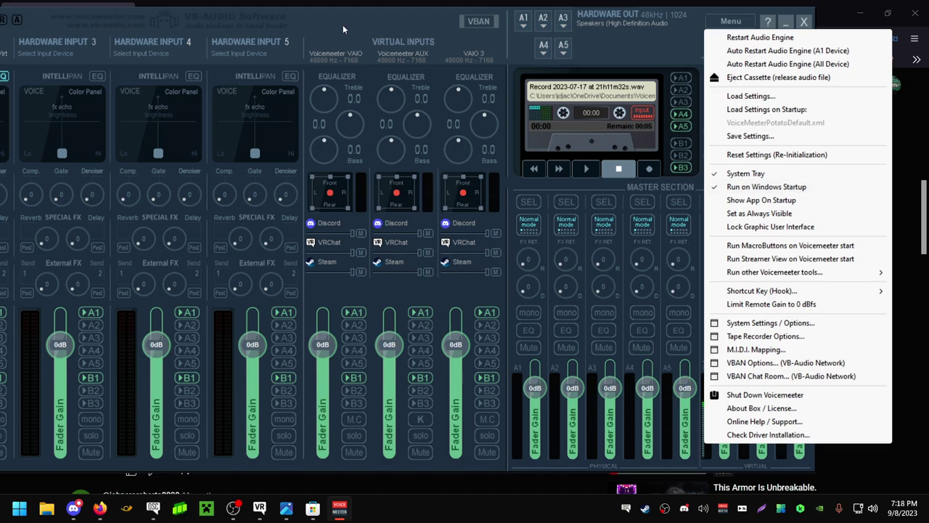
drag(343, 25, 583, 18)
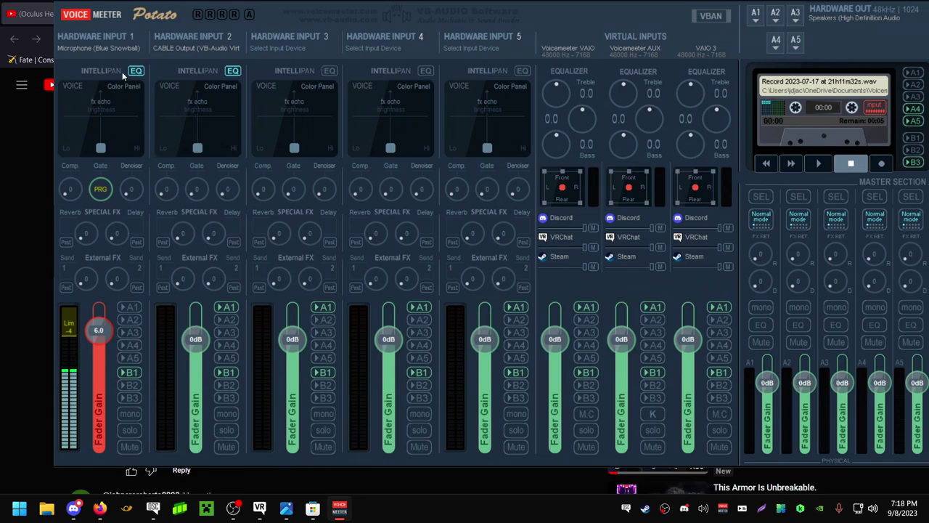
- Turn off A1 on Hardware Input 1, keeping Blue Snowball and CABLE Output as the input devices
click(110, 48)
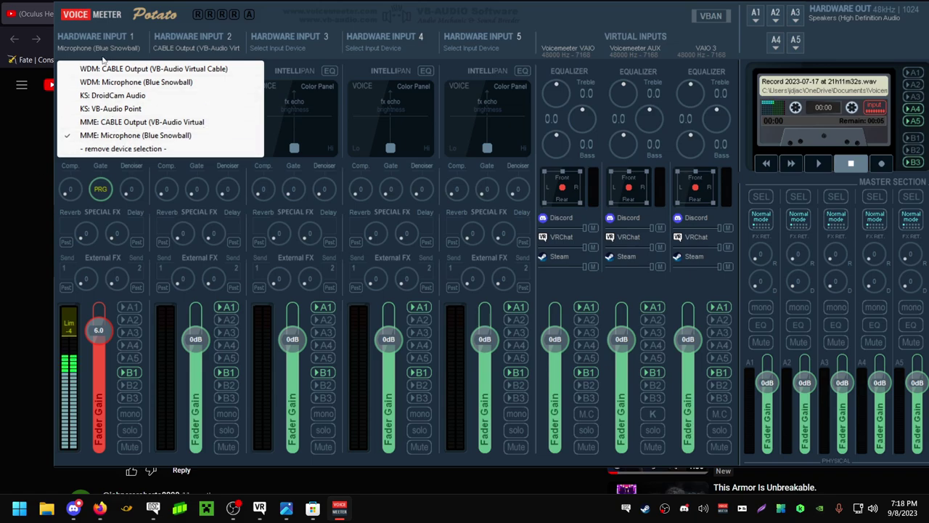
click(142, 308)
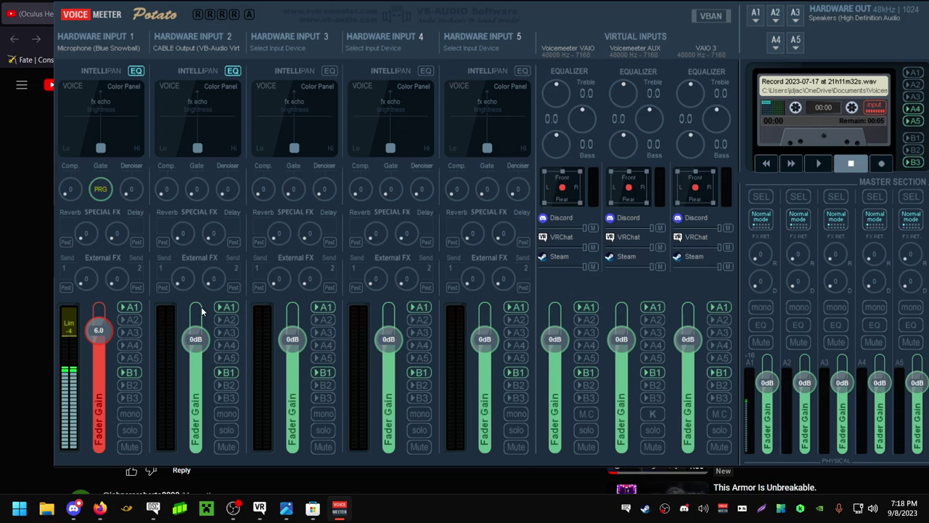
click(129, 307)
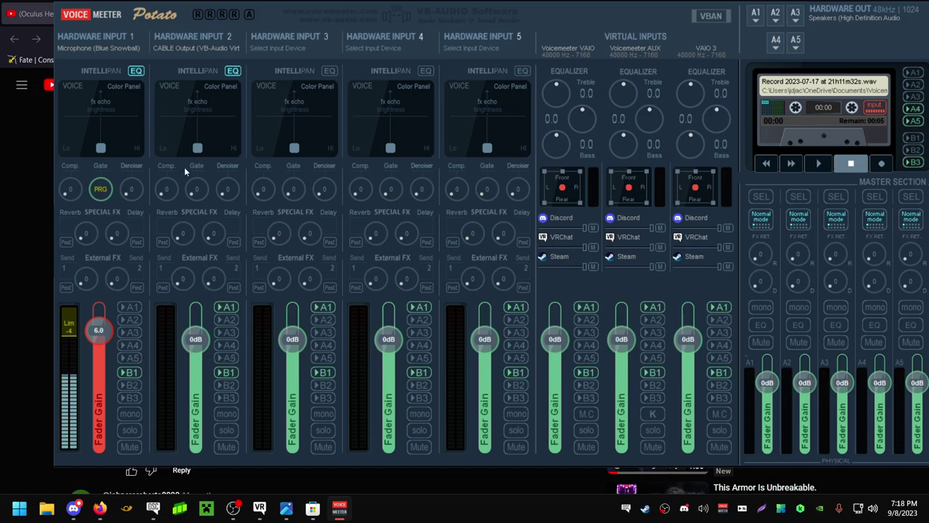
click(173, 48)
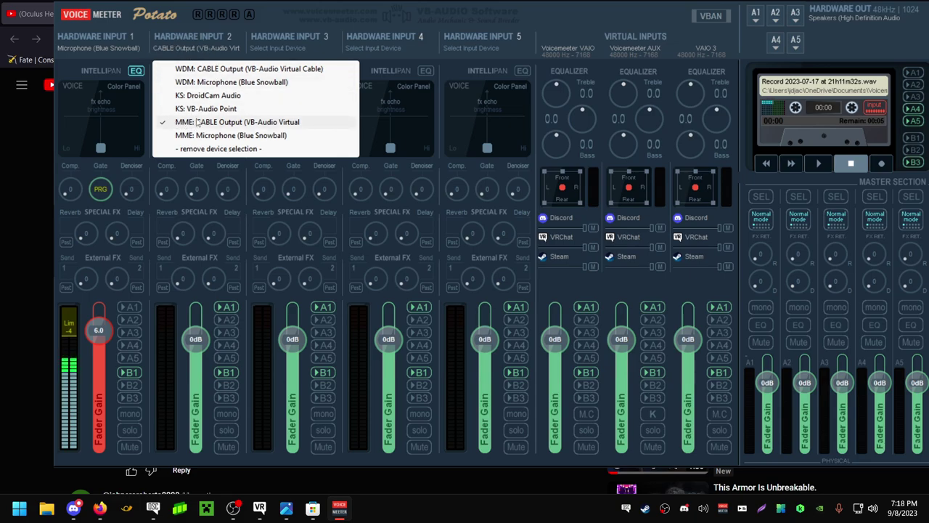
click(238, 60)
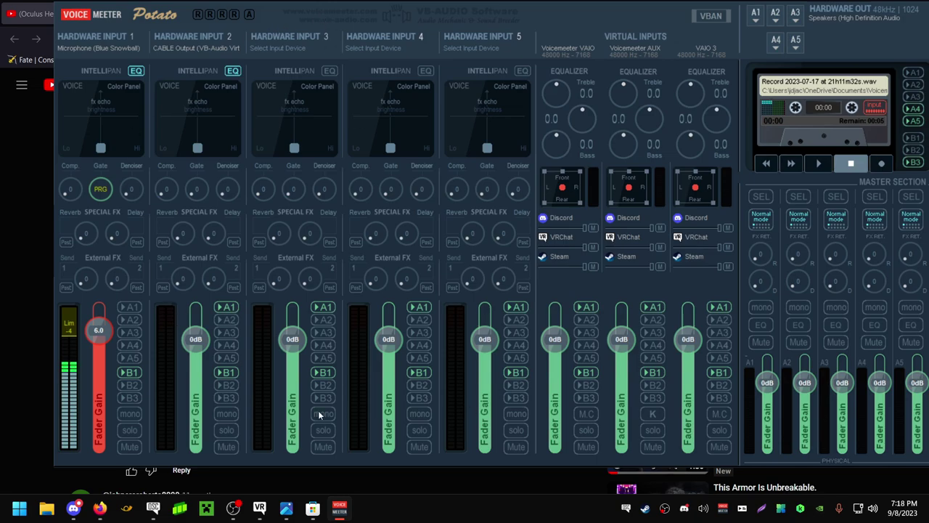
- In EarTrumpet, switch Firefox's playback device from CABLE Input to Speakers (High Definition Audio Device)
click(309, 508)
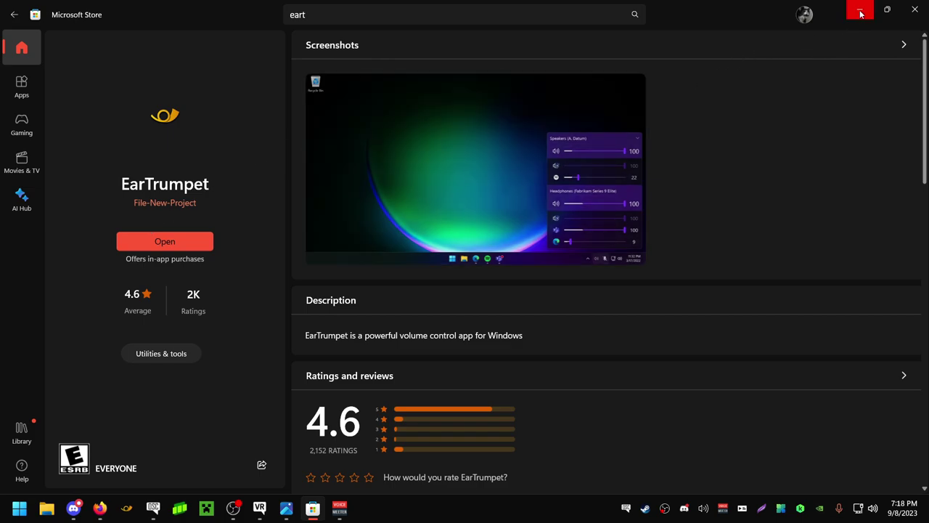
click(703, 509)
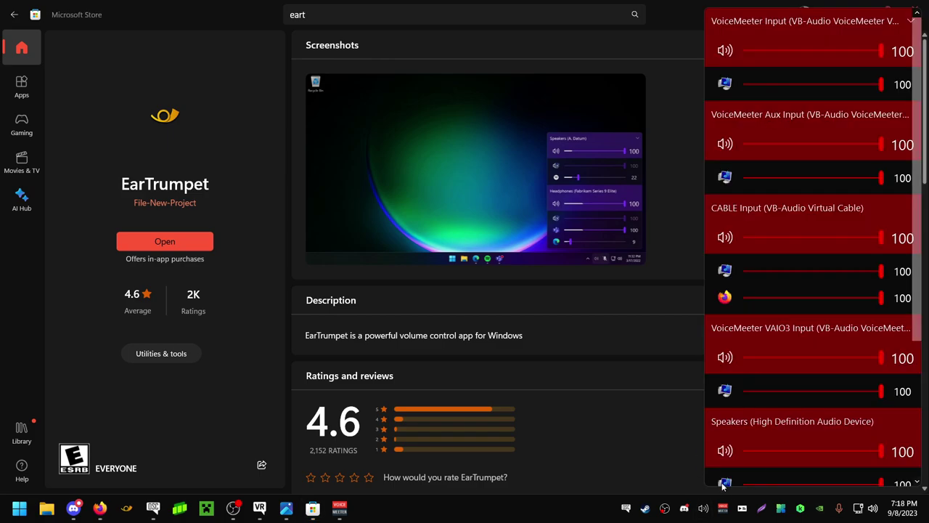
scroll(724, 486, down, 1)
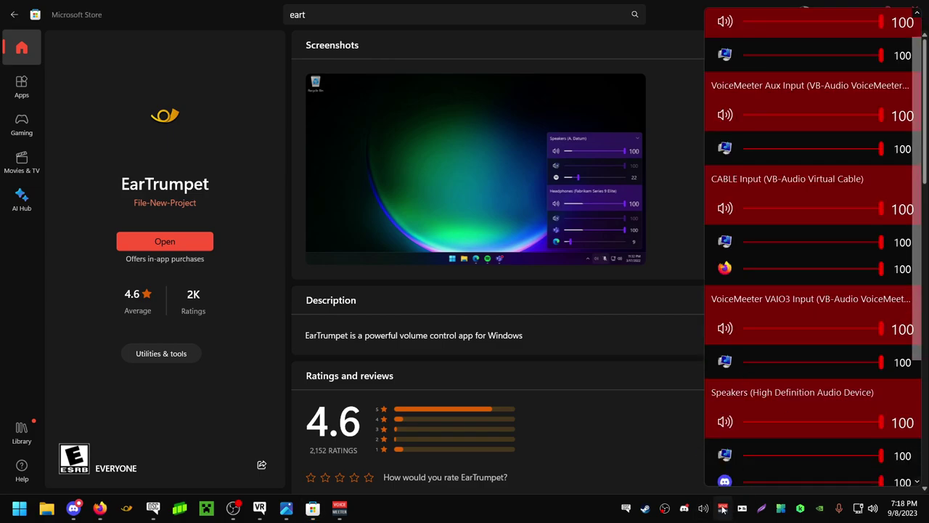
click(725, 268)
click(882, 245)
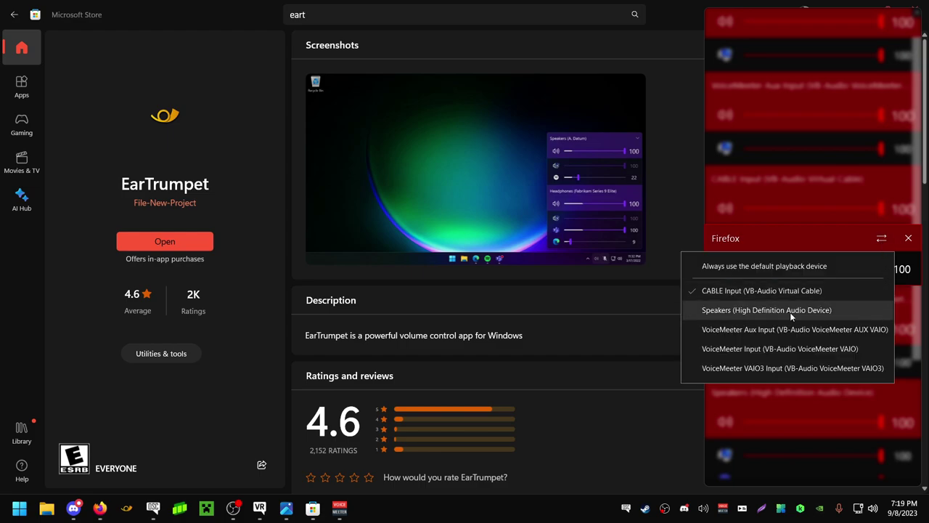
click(806, 311)
scroll(774, 438, down, 3)
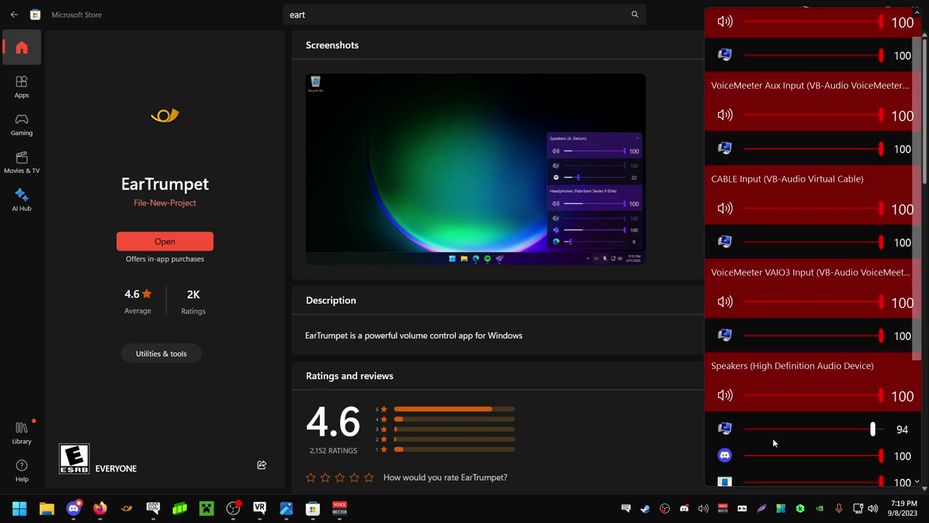
scroll(793, 432, up, 3)
scroll(724, 415, down, 1)
scroll(724, 416, down, 3)
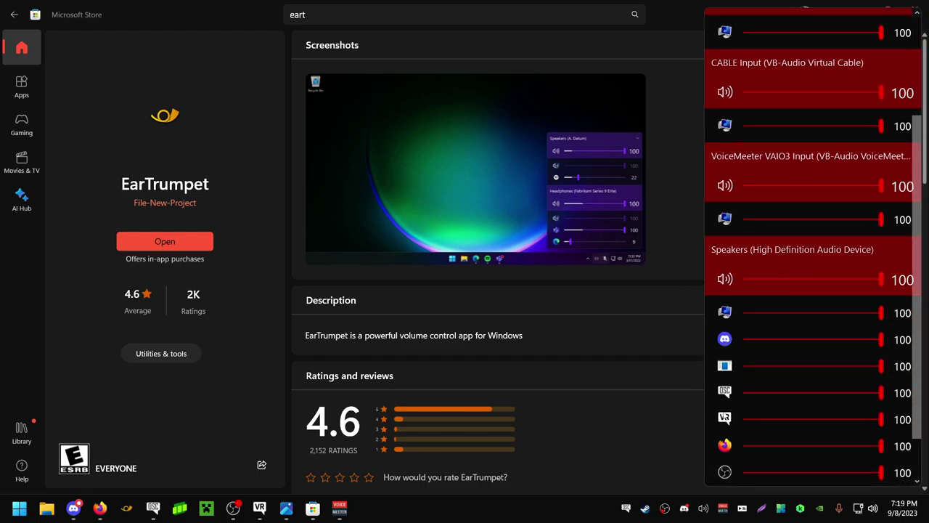
click(254, 18)
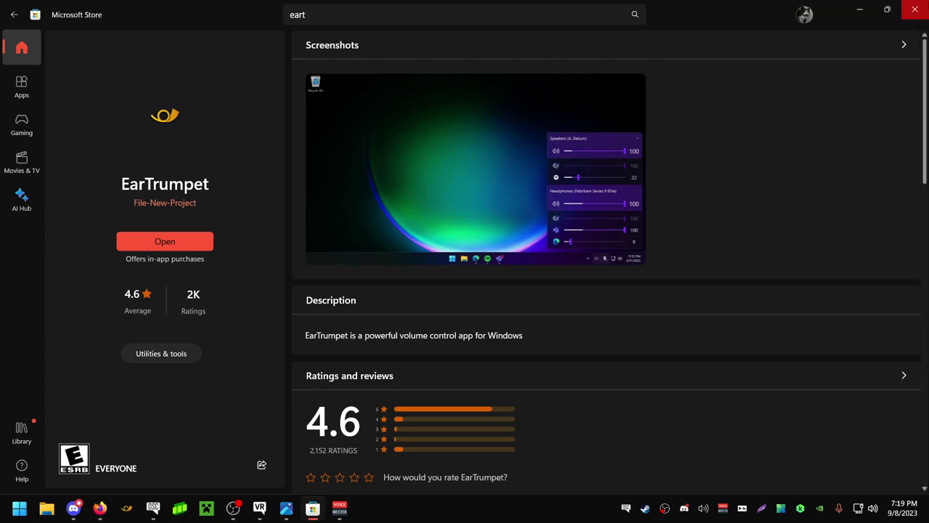
- Close Microsoft Store and route Firefox's audio to CABLE Input in EarTrumpet
click(916, 7)
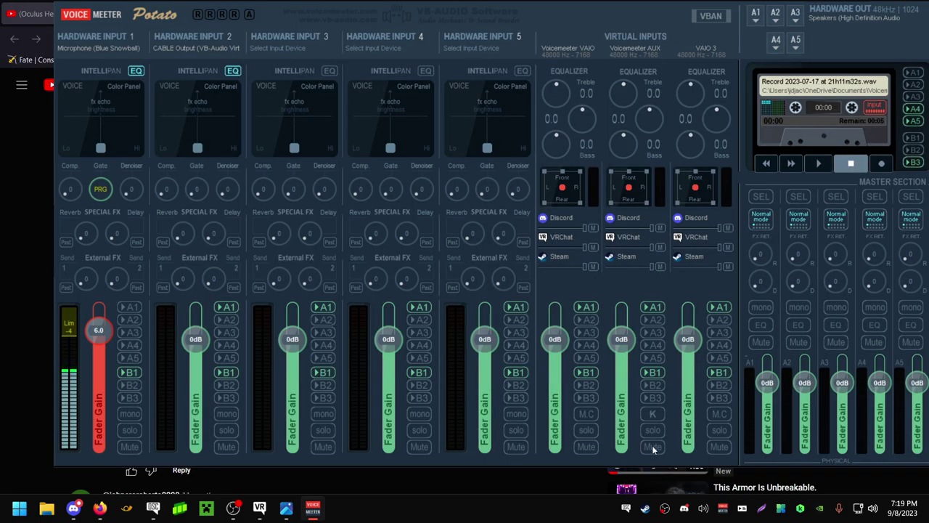
click(695, 513)
scroll(712, 474, down, 2)
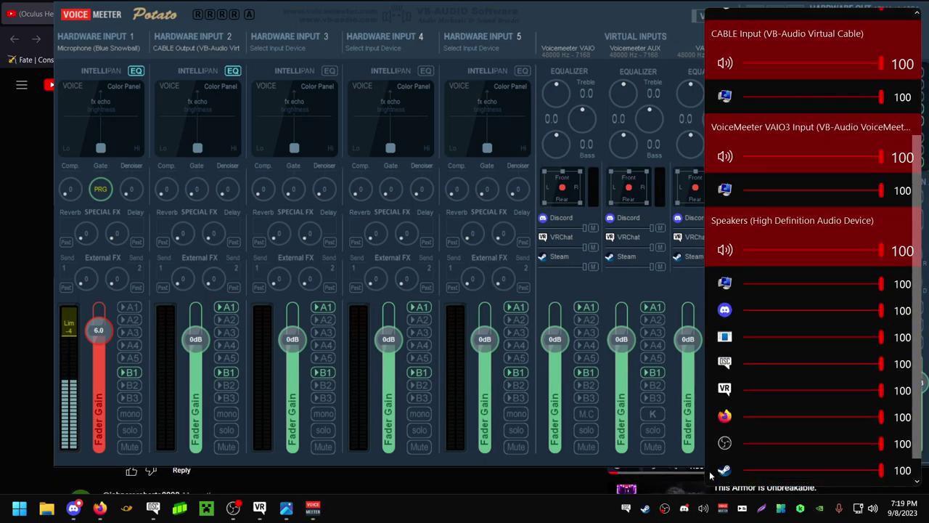
click(724, 427)
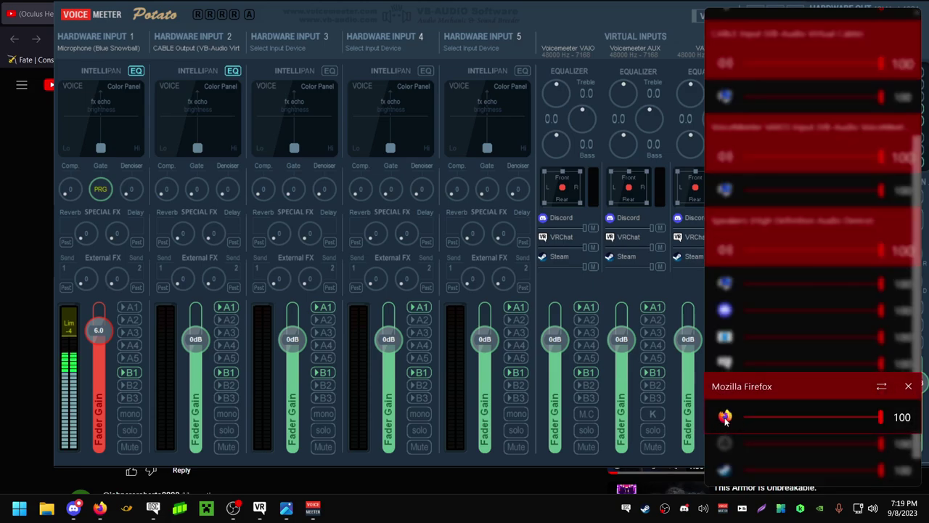
click(882, 387)
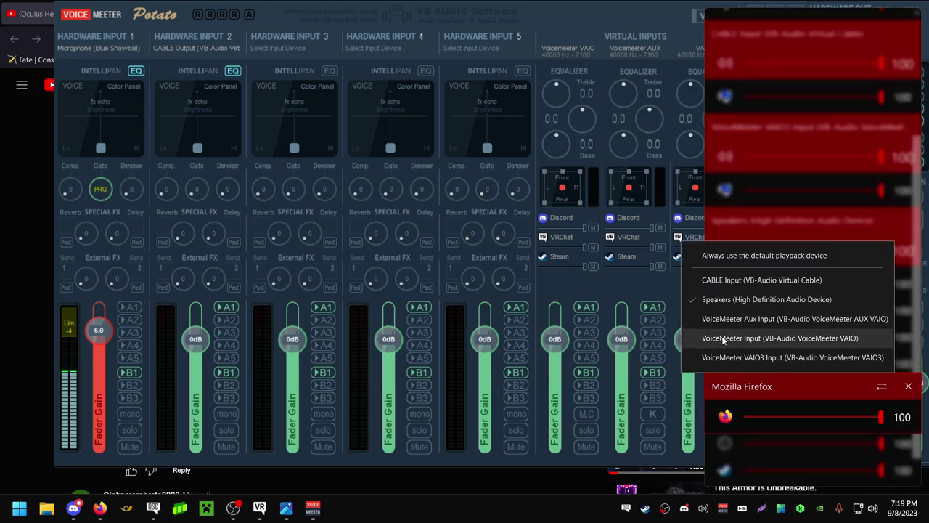
click(746, 280)
scroll(761, 388, up, 3)
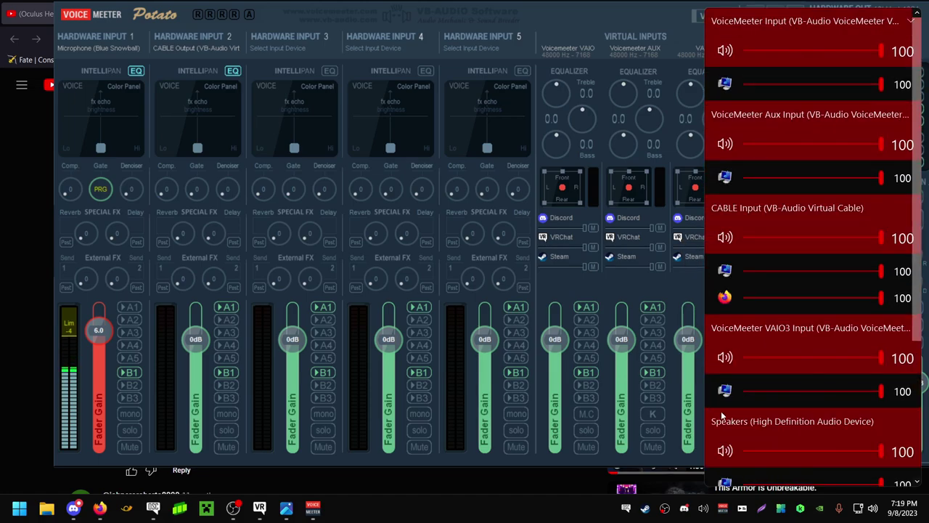
- Switch Firefox's audio back to Speakers (High Definition Audio Device)
click(725, 298)
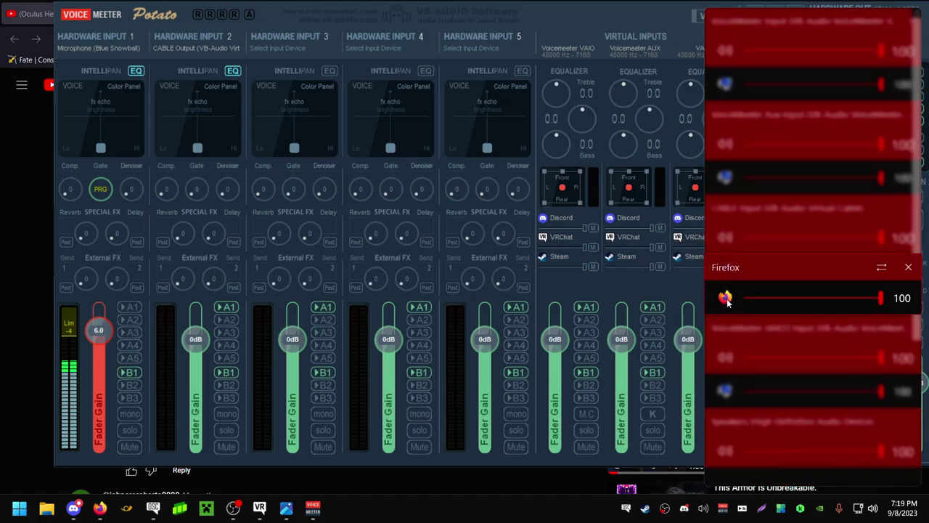
click(881, 267)
click(767, 340)
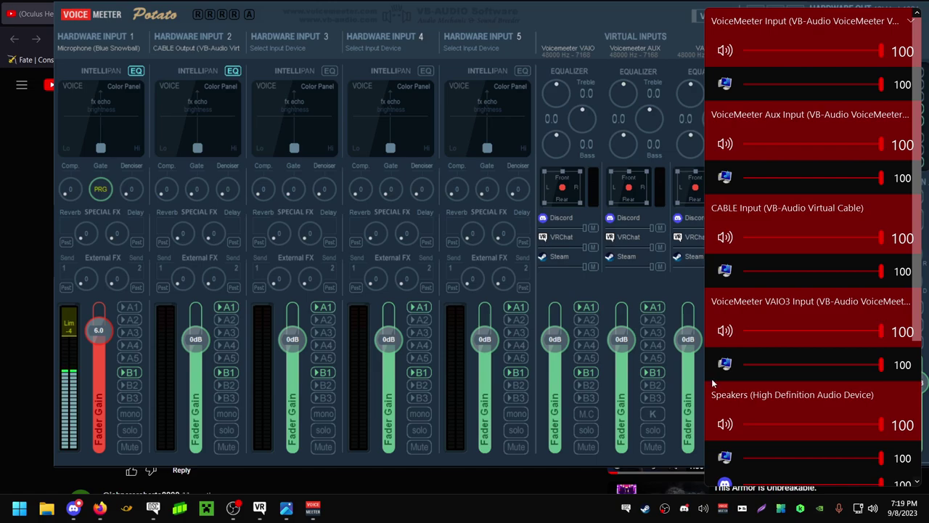
scroll(726, 363, down, 3)
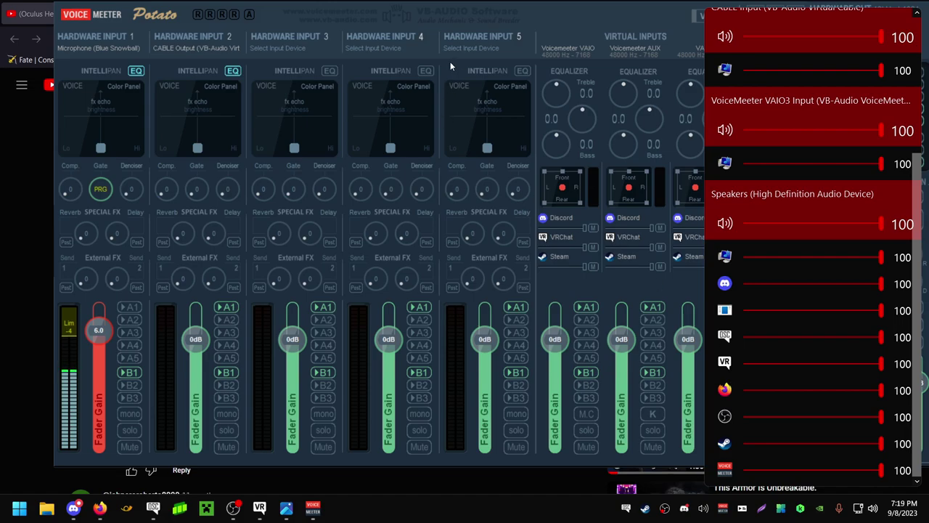
- Close EarTrumpet, check Hardware Input 3's devices without picking one, and disable its B1 bus
click(467, 21)
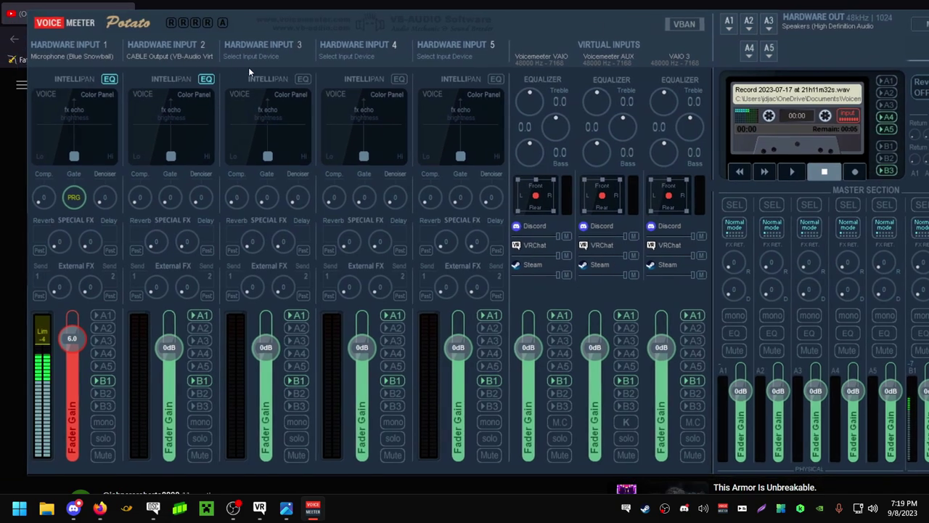
click(250, 71)
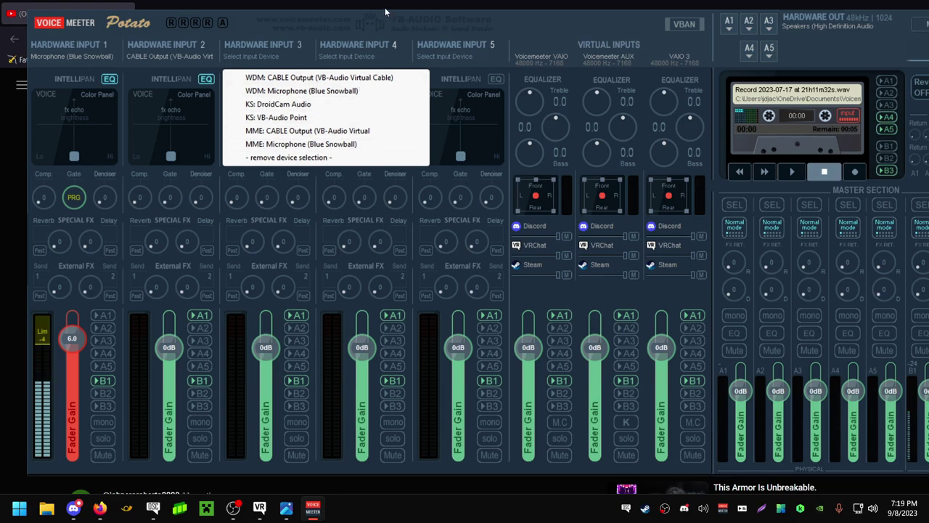
click(288, 24)
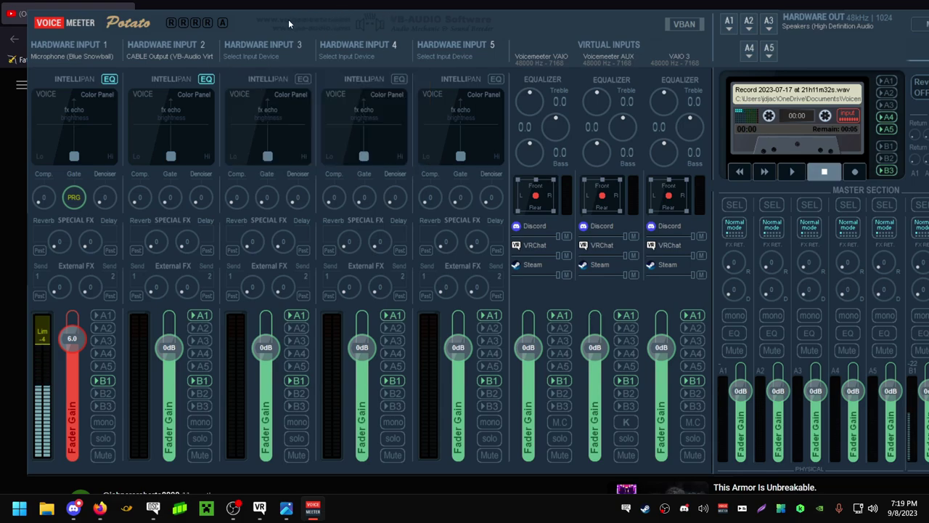
click(292, 380)
- Drag the Voicemeeter Potato mixer aside and close it, uncovering the YouTube comments on virtual desktop audio
drag(579, 48, 3, 38)
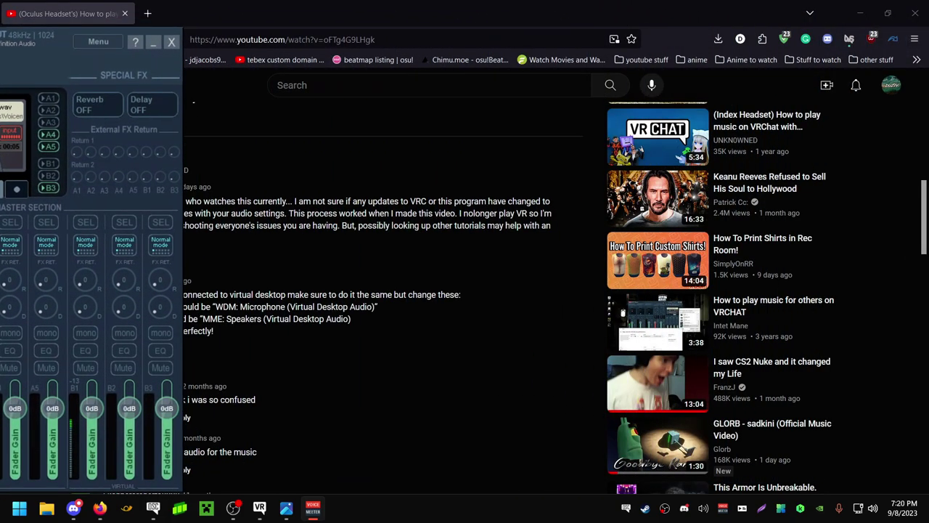
click(171, 43)
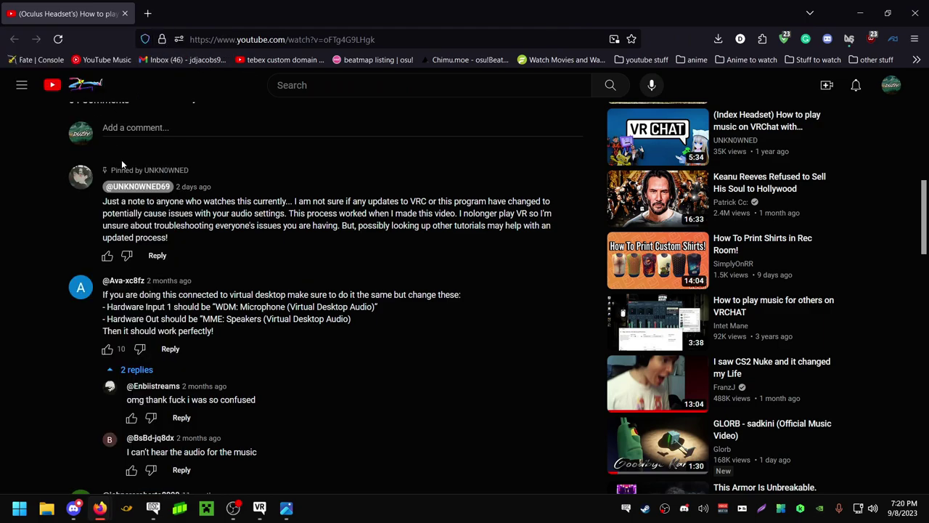
mouse_move(234, 507)
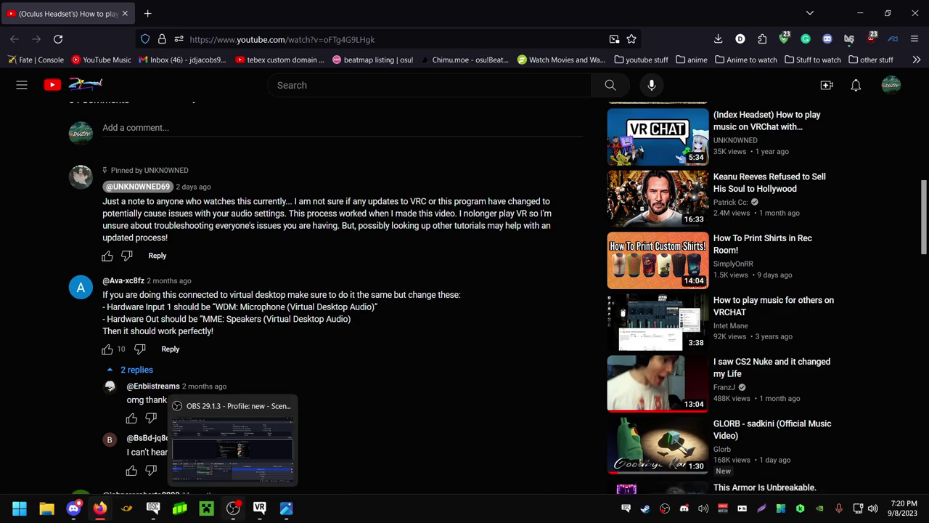